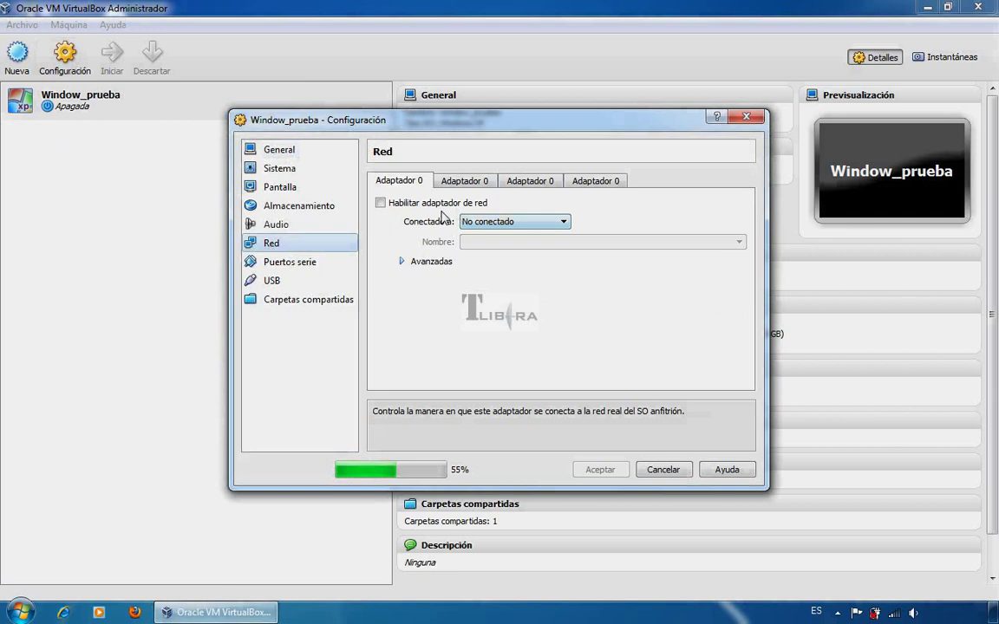
# Attach the WindowXPSP3 ISO image to the virtual machine's empty CD/DVD drive and save the configuration after checking the system settings
pyautogui.click(299, 208)
pyautogui.click(417, 235)
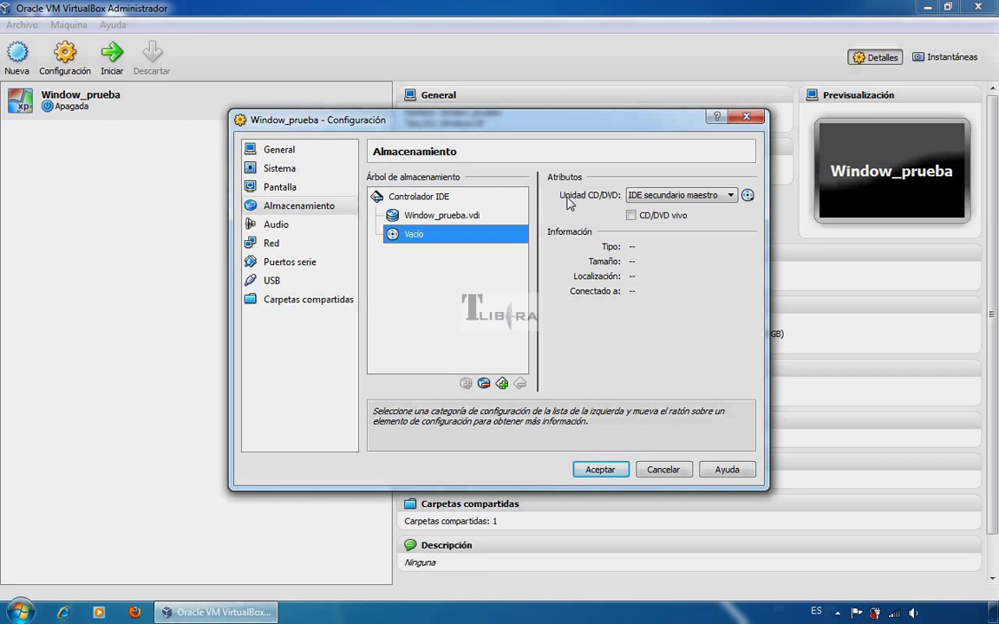
pyautogui.click(747, 195)
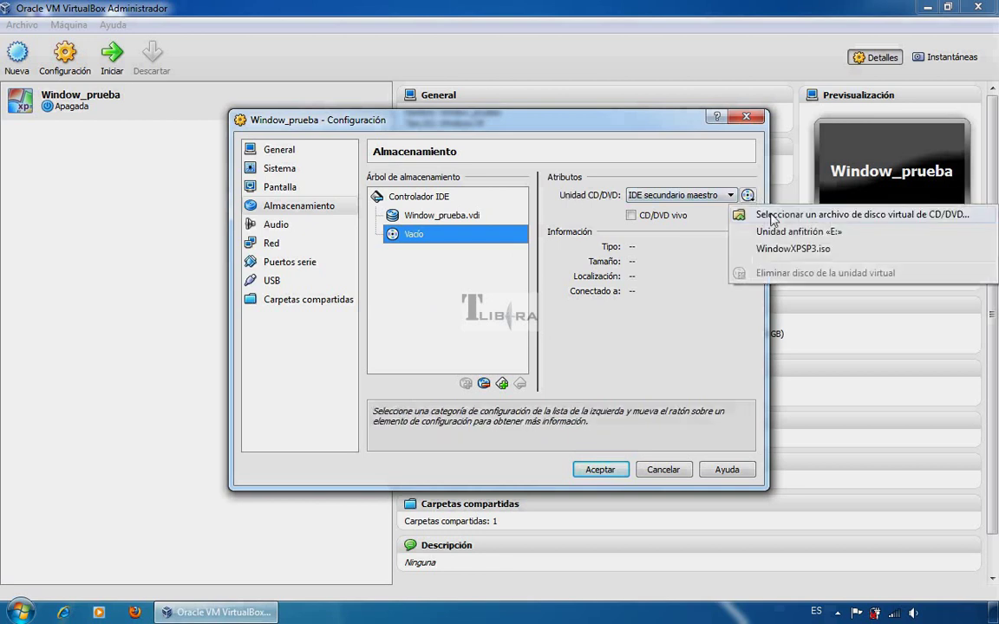
pyautogui.click(771, 216)
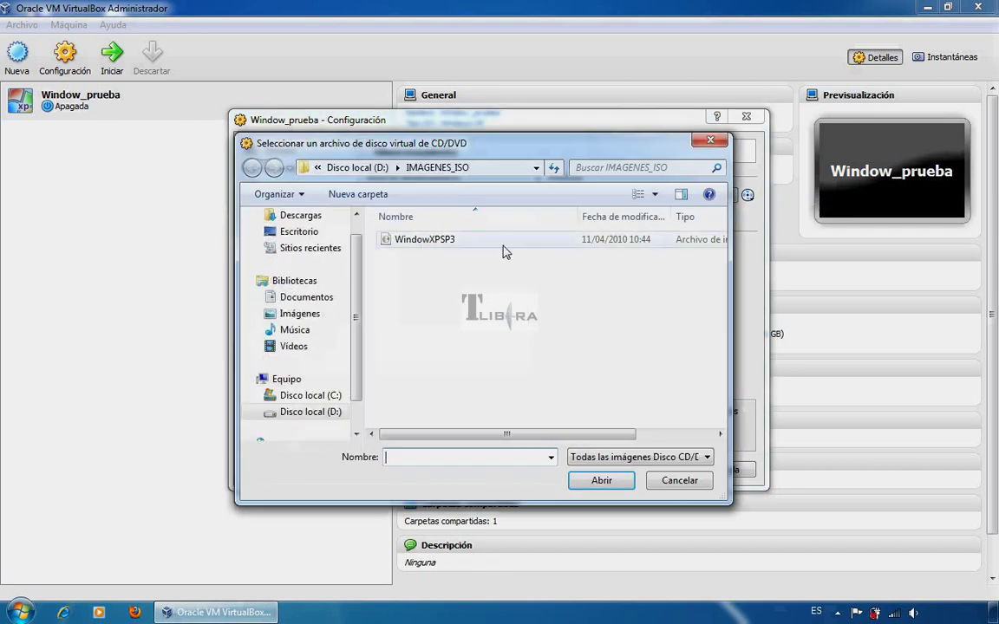
pyautogui.click(419, 243)
pyautogui.click(607, 490)
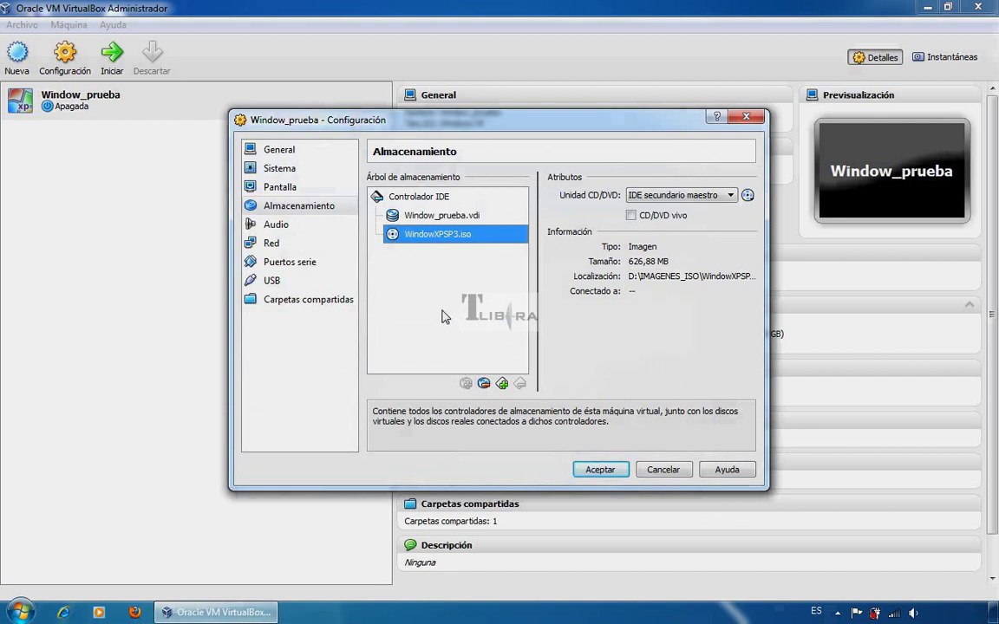
pyautogui.click(273, 171)
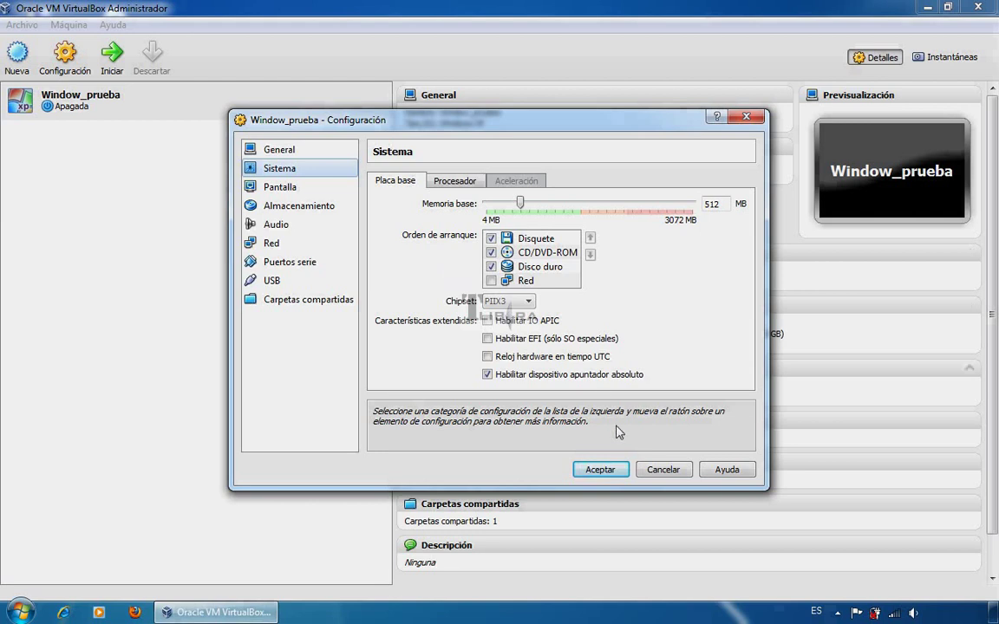
pyautogui.click(606, 470)
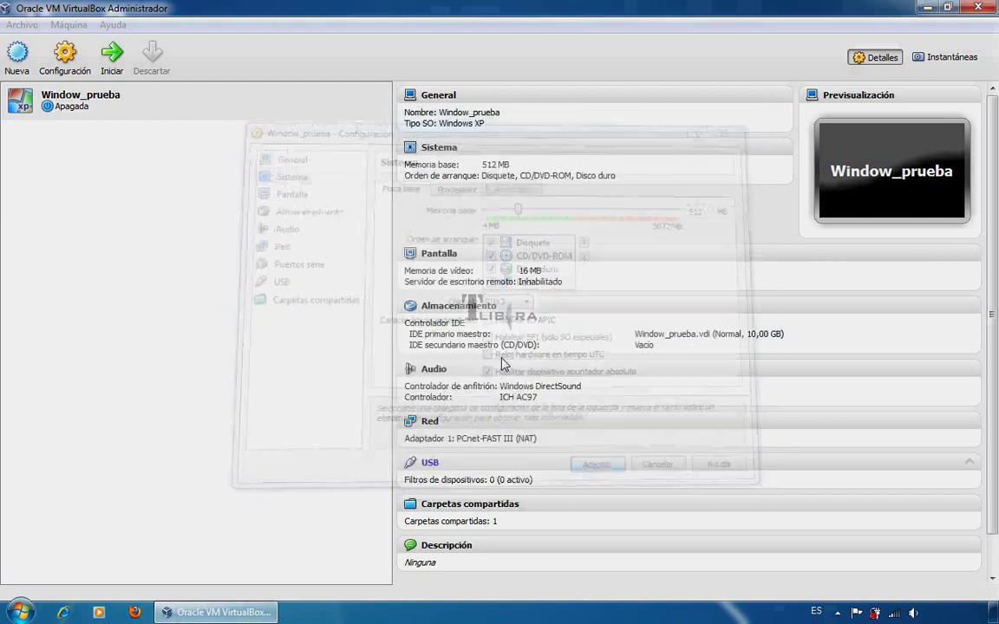
# Start the Window_prueba virtual machine and begin the Windows XP installation, accepting the licence agreement
pyautogui.click(112, 59)
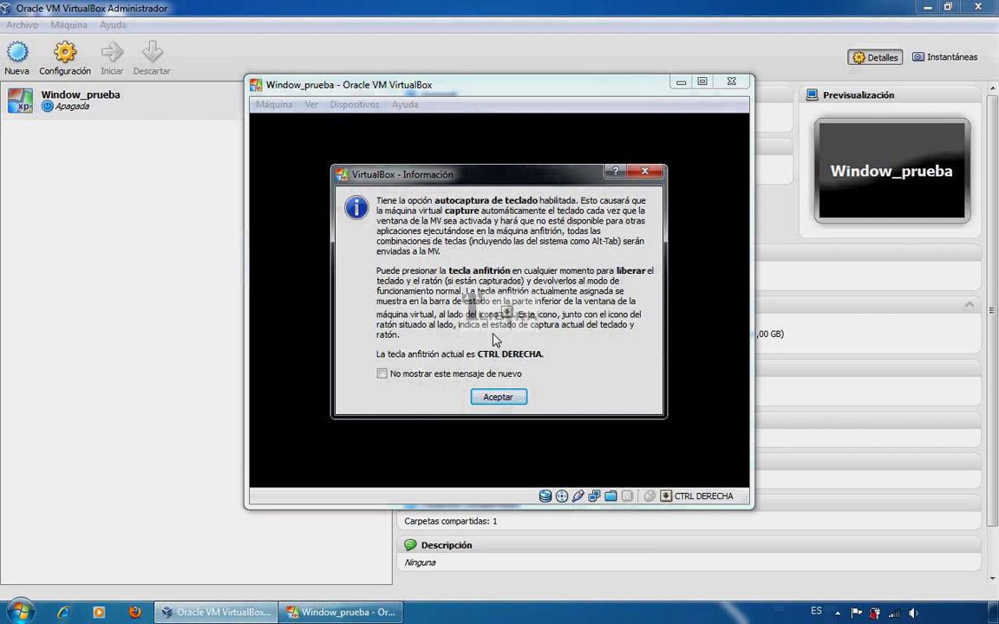
pyautogui.click(496, 398)
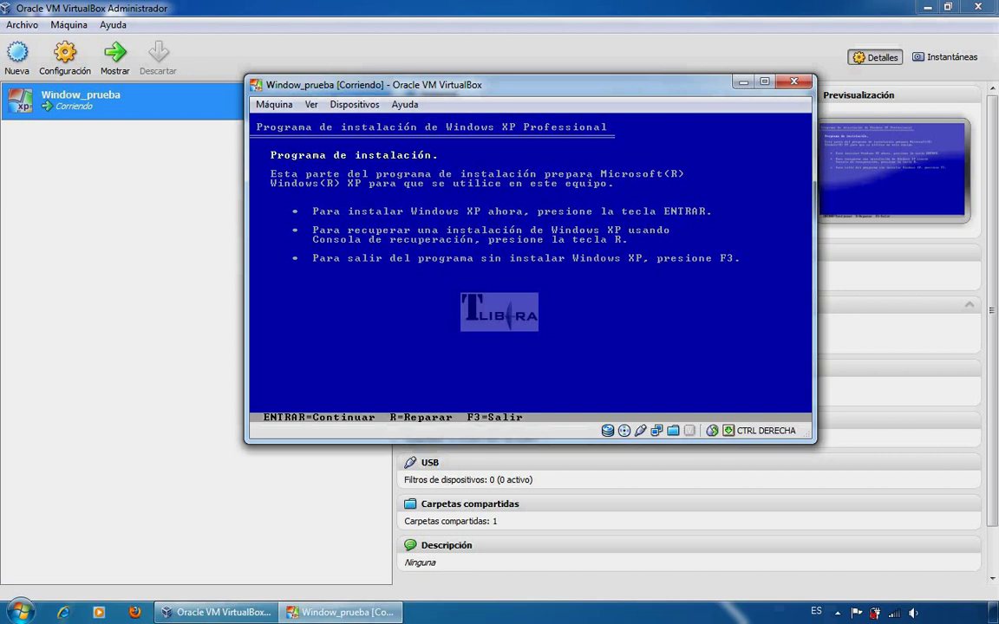
pyautogui.press('Return')
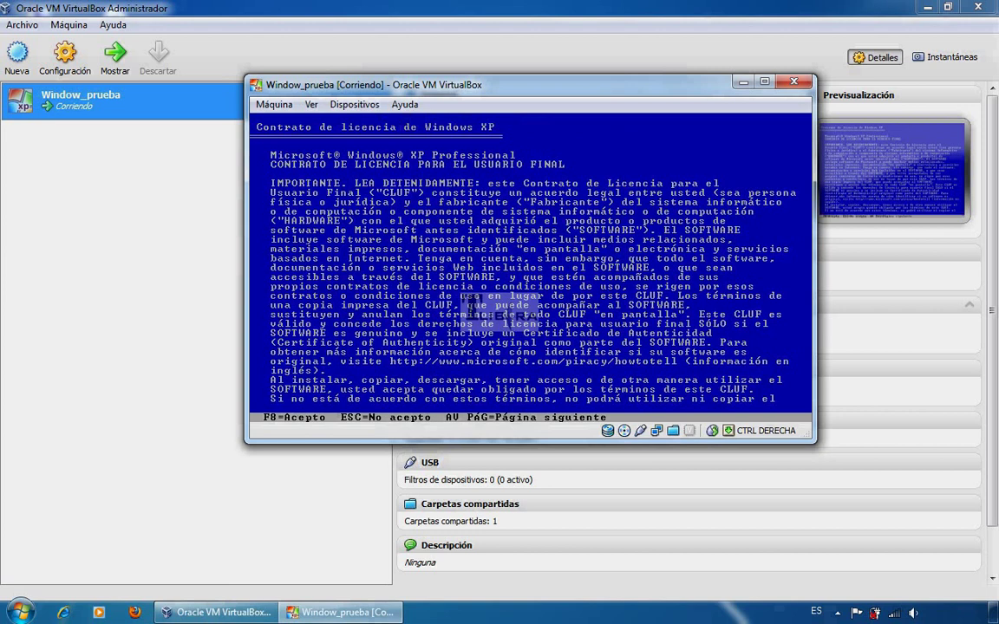
pyautogui.press('F8')
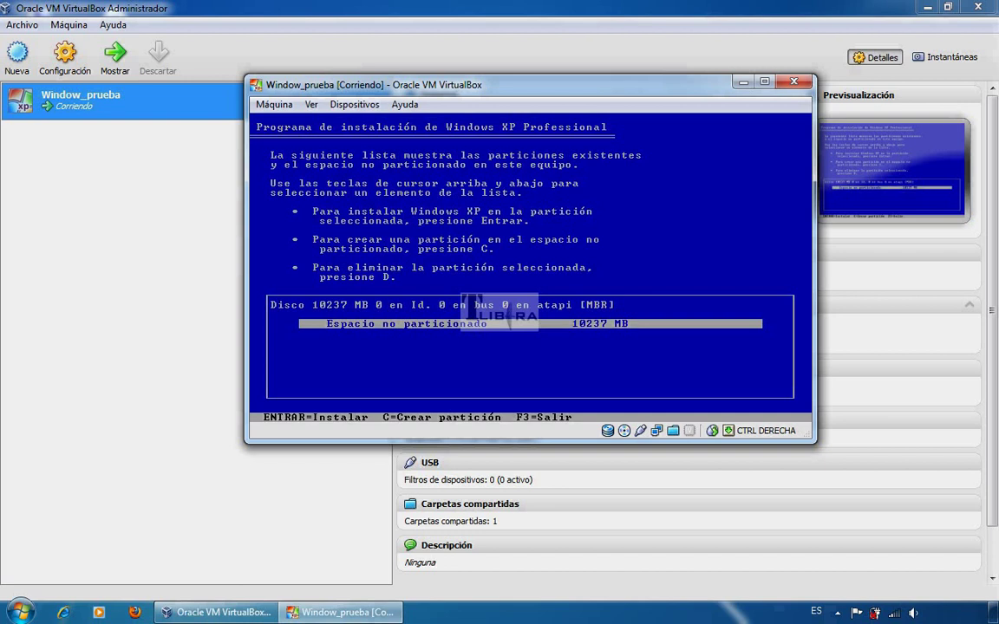
# Create a new partition of 3000 MB in the unpartitioned space of the virtual disk
pyautogui.press('c')
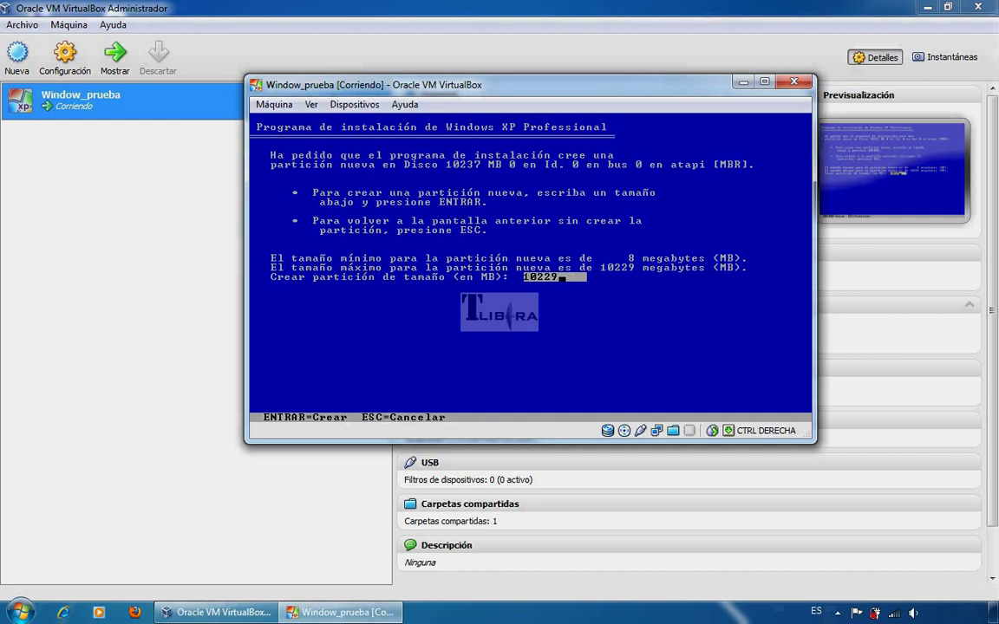
pyautogui.press('BackSpace')
pyautogui.press('BackSpace')
pyautogui.press('BackSpace')
pyautogui.press('BackSpace')
pyautogui.press('BackSpace')
pyautogui.write('3000')
pyautogui.press('Return')
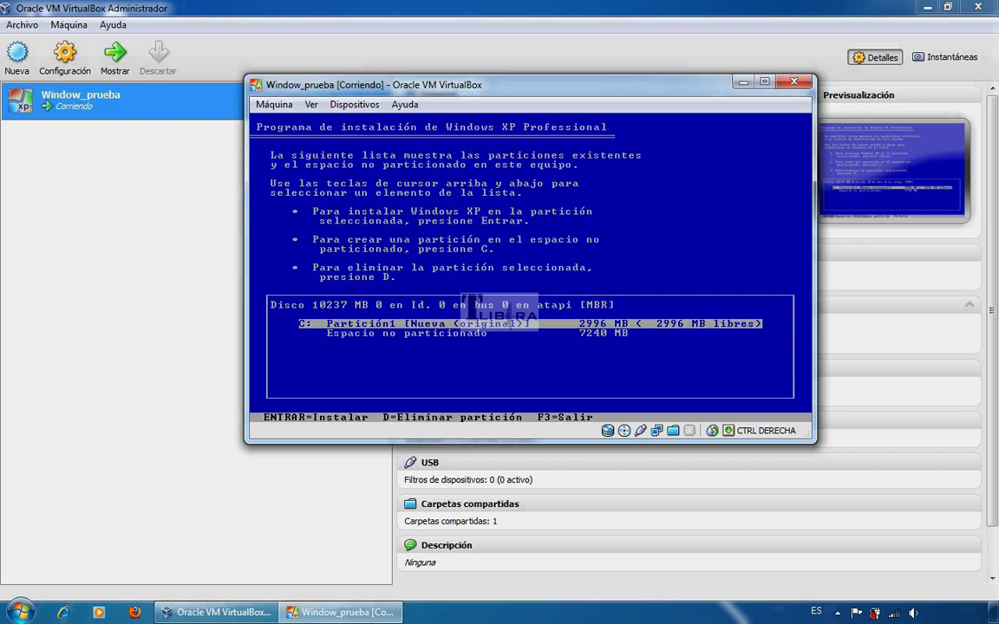
# Create a second partition of 7232 MB in the remaining unpartitioned space
pyautogui.press('Down')
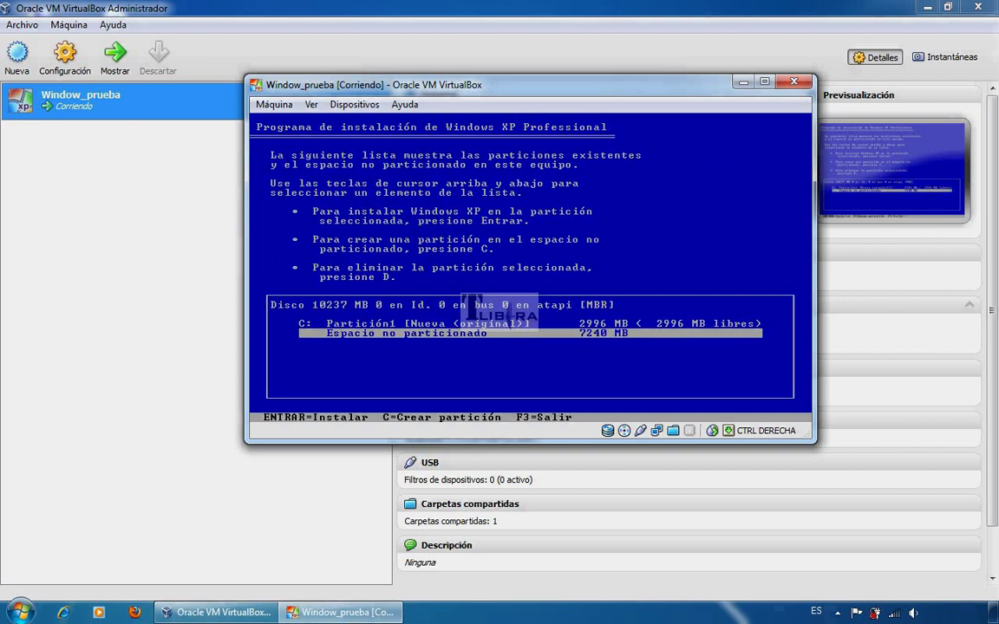
pyautogui.press('c')
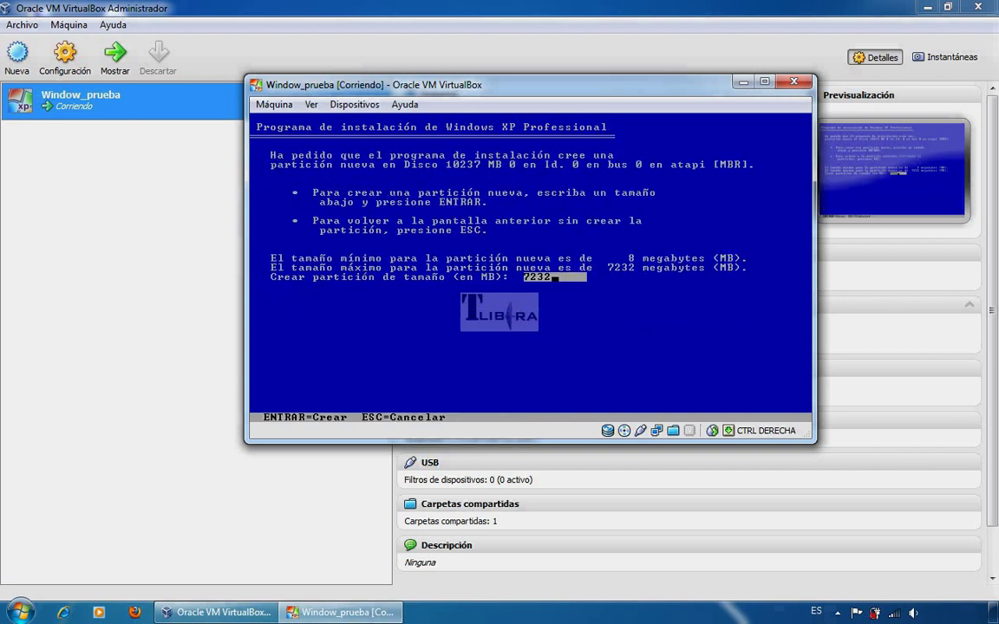
pyautogui.press('Return')
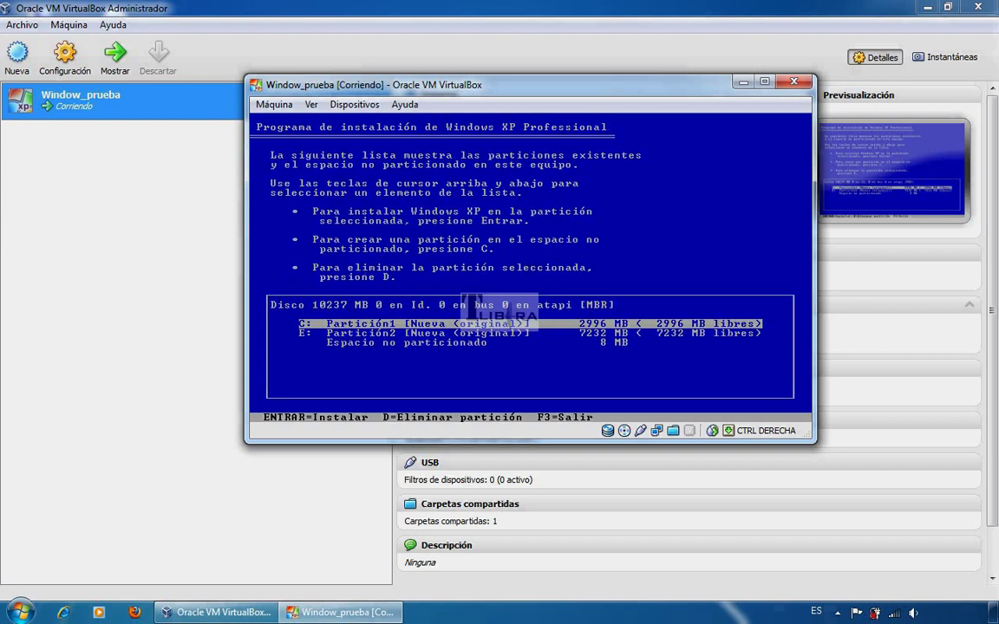
# Choose the C: partition for the Windows XP installation and format it with the quick NTFS option
pyautogui.press('Down')
pyautogui.press('Down')
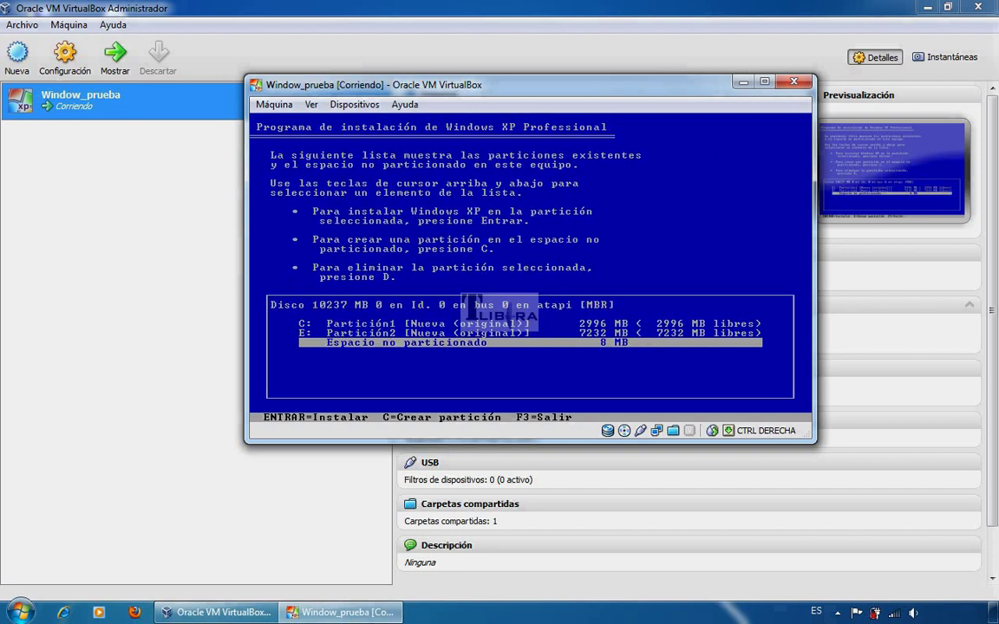
pyautogui.press('Up')
pyautogui.press('Up')
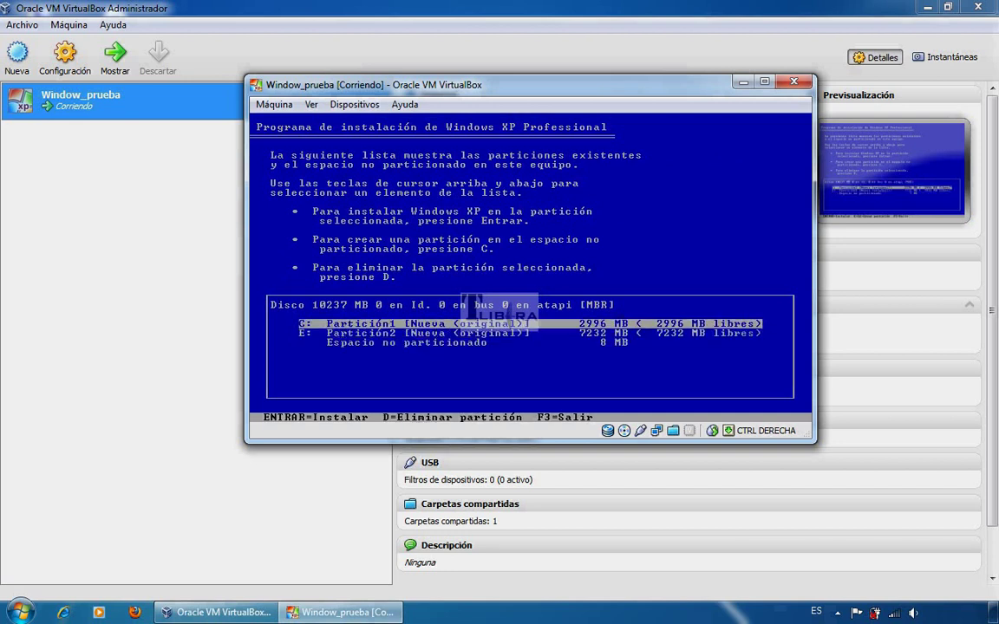
pyautogui.press('Return')
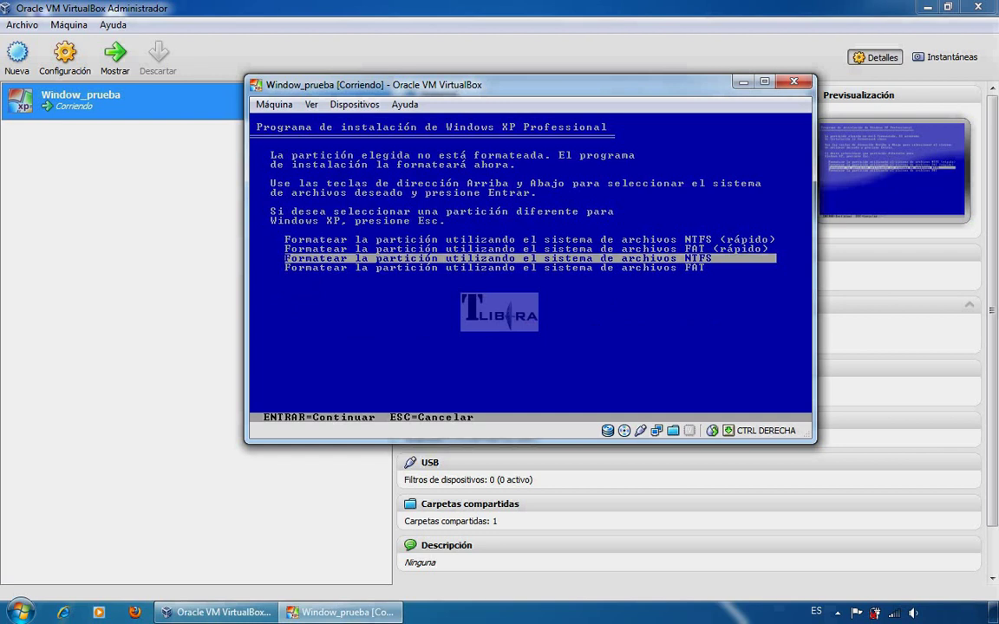
pyautogui.press('Up')
pyautogui.press('Up')
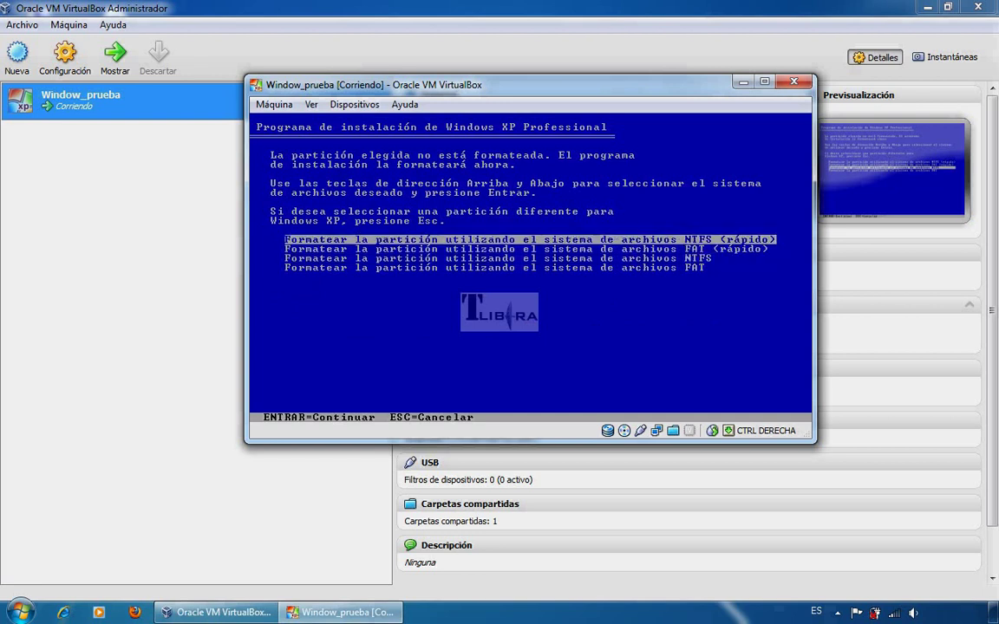
pyautogui.press('Return')
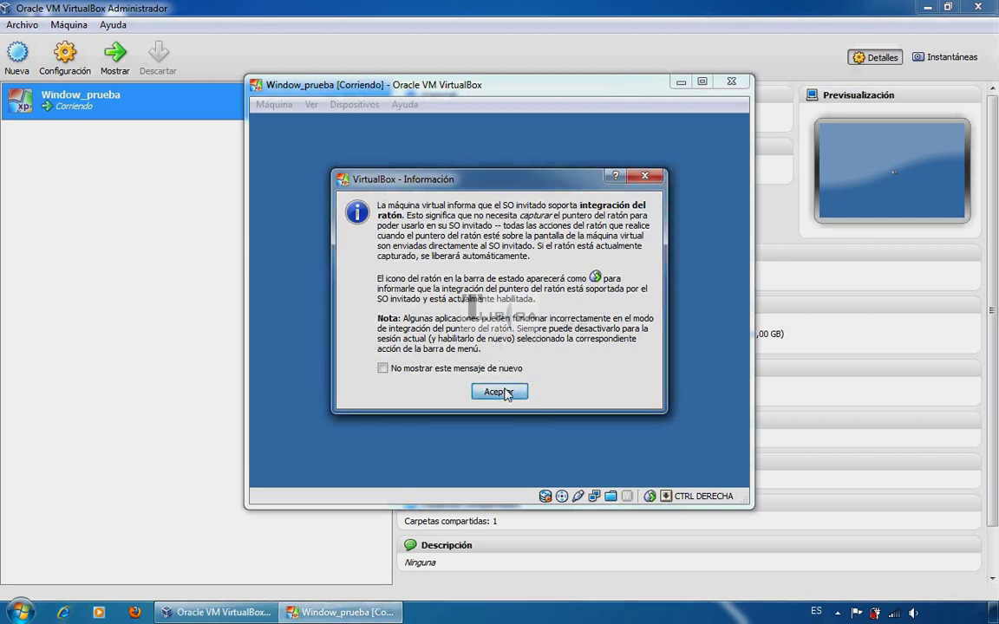
# Keep the default regional and language options, and enter user as the name and surcofonenet as the organization
pyautogui.click(507, 393)
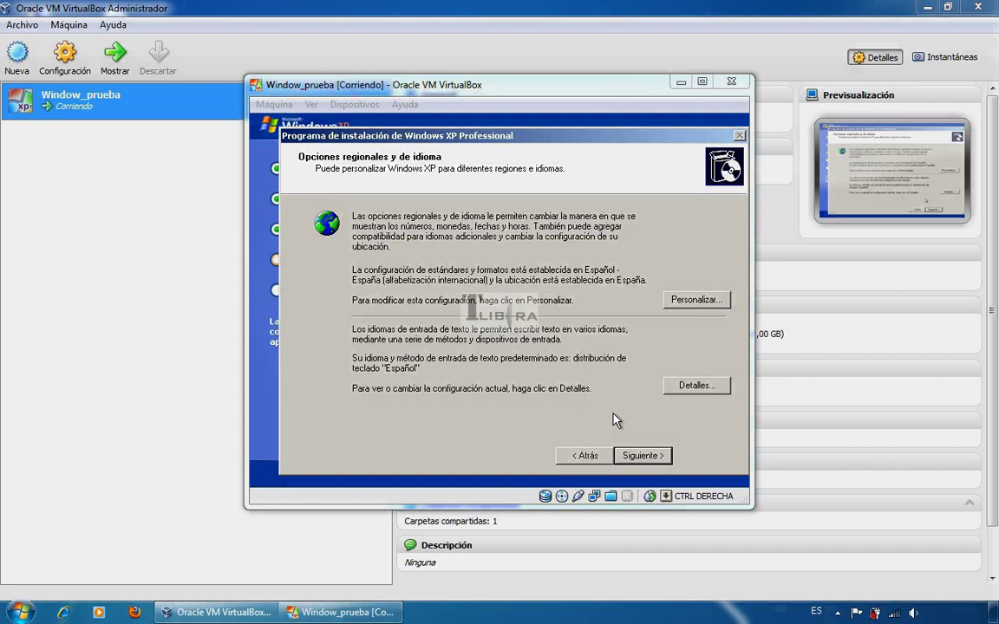
pyautogui.click(639, 459)
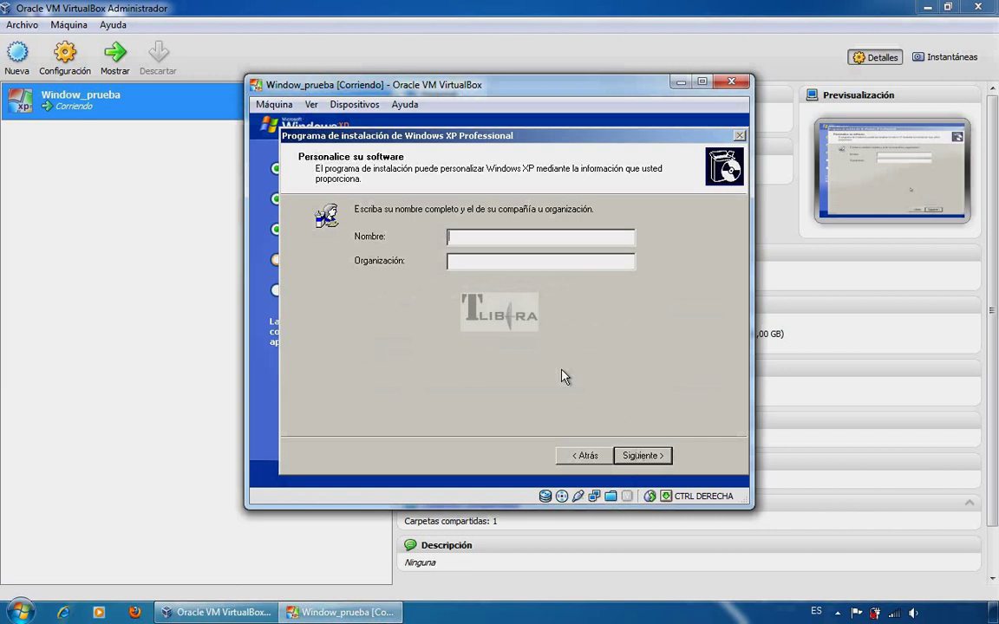
pyautogui.write('user')
pyautogui.press('Tab')
pyautogui.write('surcofonene')
pyautogui.write('t')
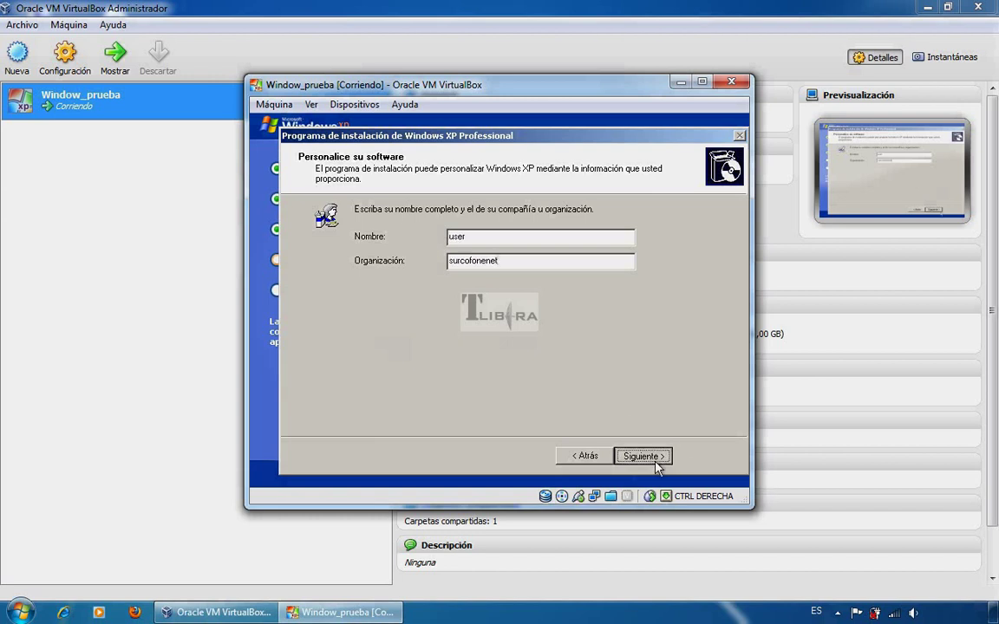
pyautogui.click(642, 455)
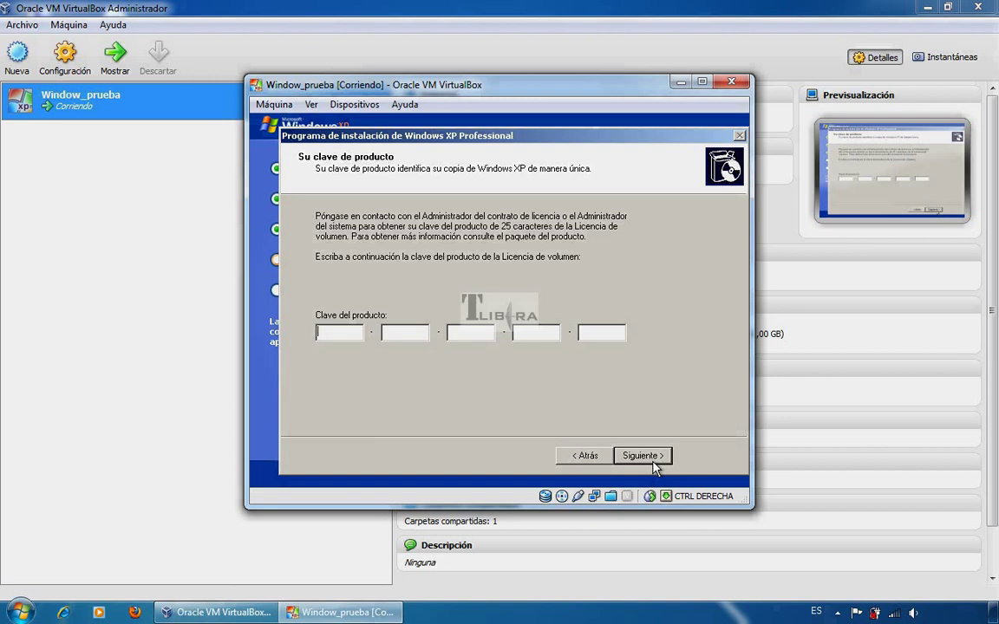
# Submit the product key, and set and confirm the administrator password while keeping the suggested computer name
pyautogui.click(641, 456)
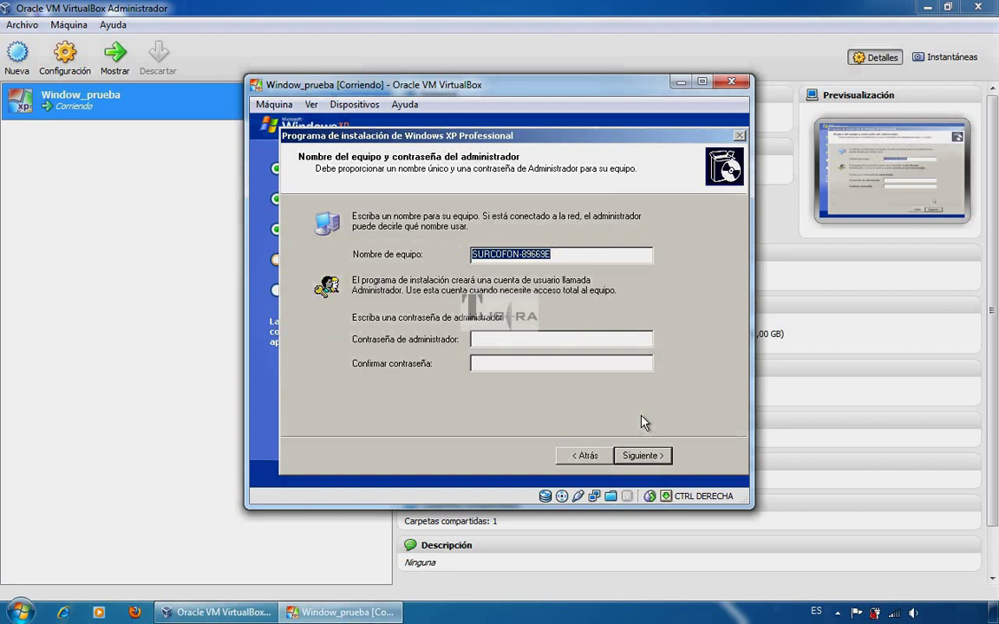
pyautogui.press('Tab')
pyautogui.write('*******')
pyautogui.press('Tab')
pyautogui.write('*******')
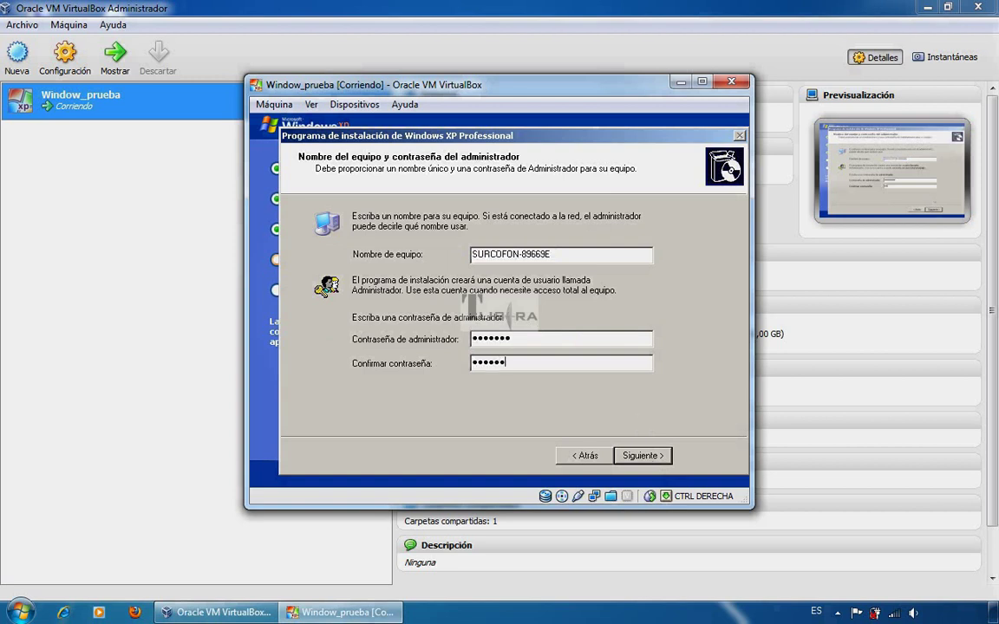
pyautogui.click(665, 466)
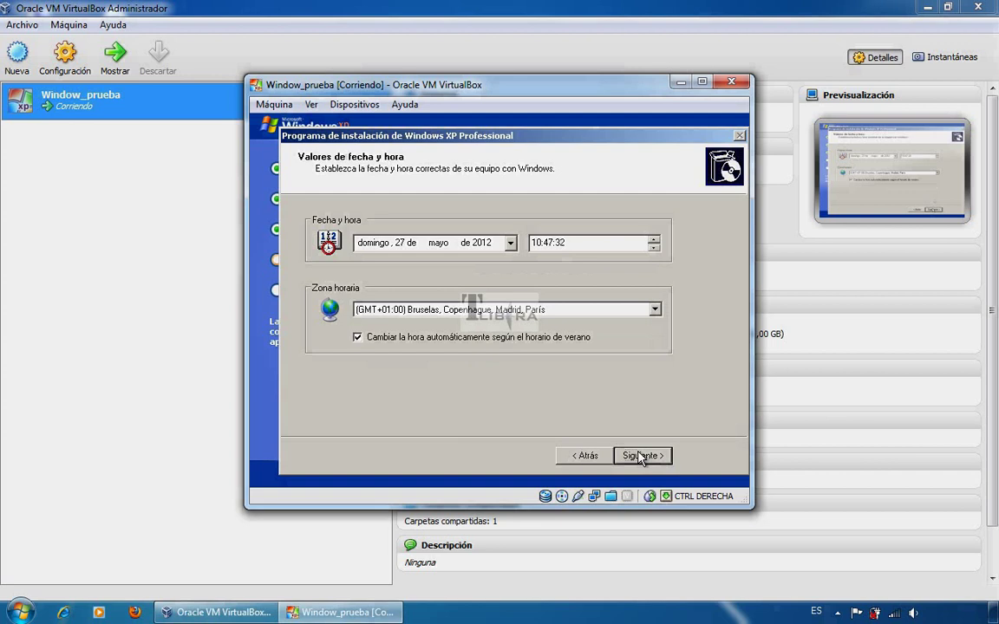
# Accept the default date, time zone and typical network configuration, and set the workgroup to GRUPO_TRABAJO1
pyautogui.click(640, 457)
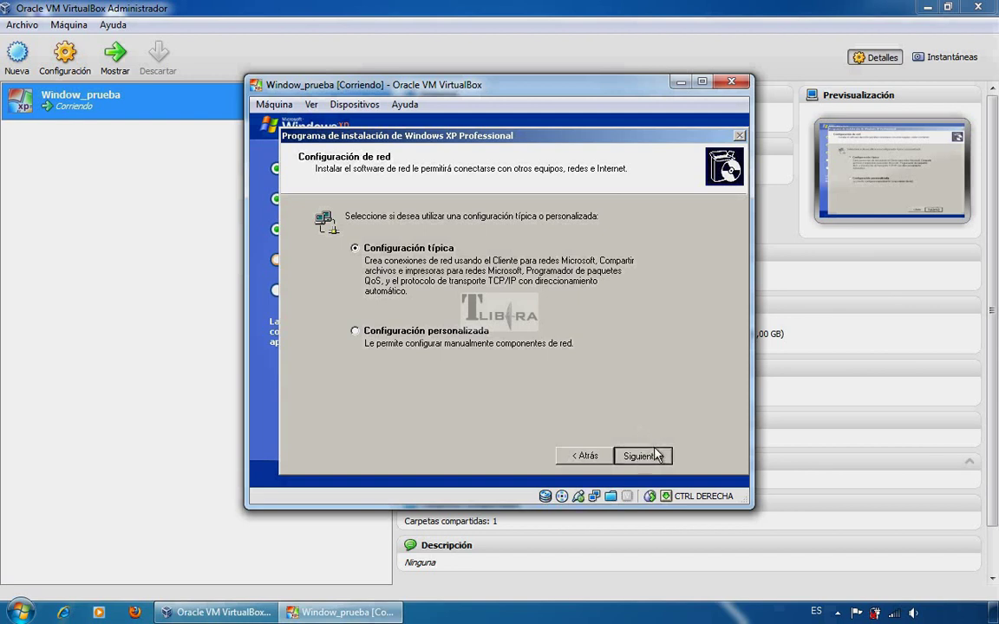
pyautogui.click(657, 456)
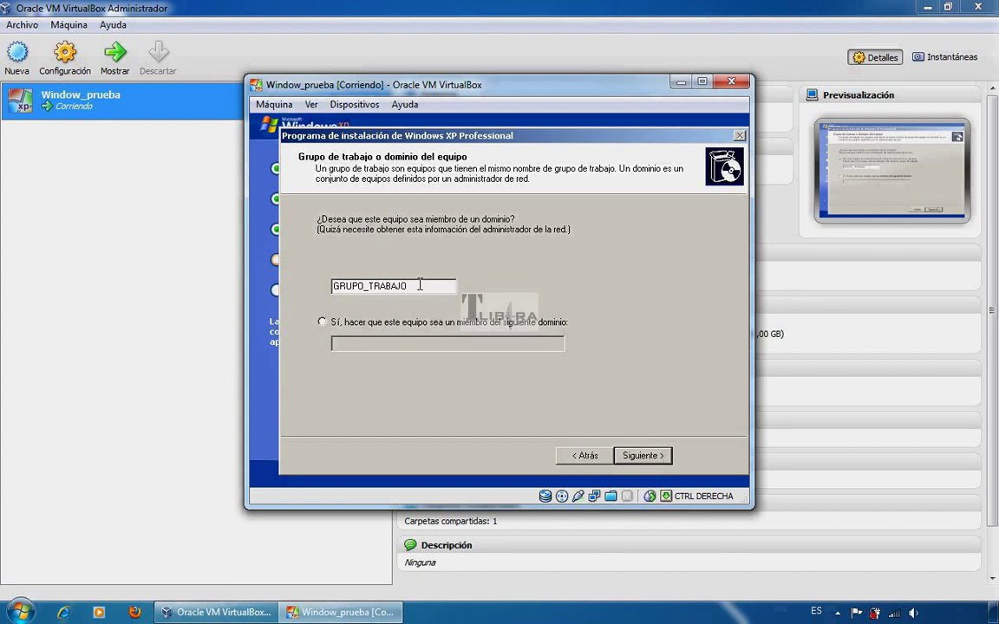
pyautogui.write('1')
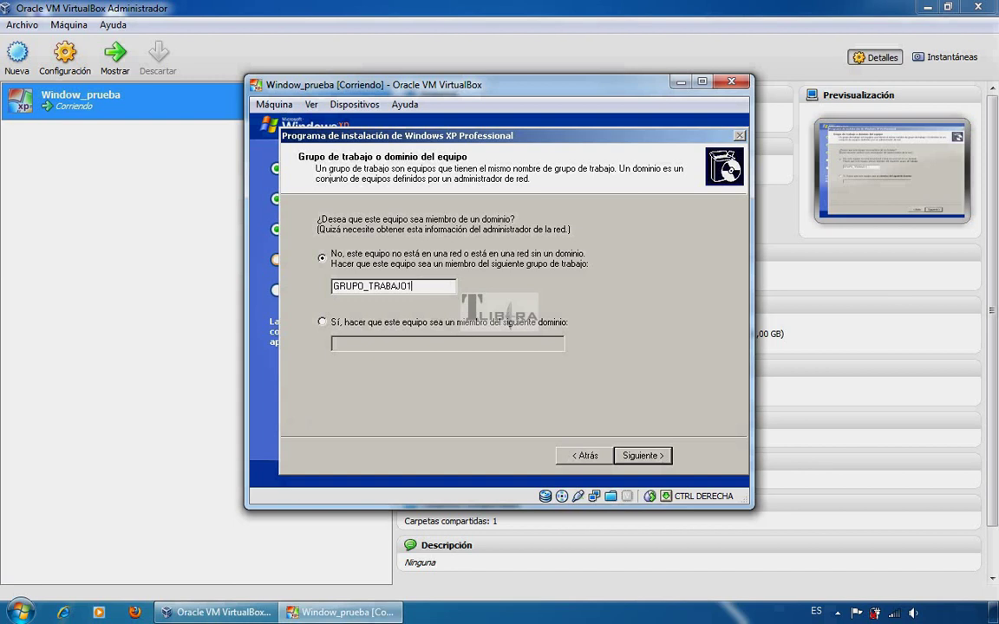
pyautogui.click(642, 455)
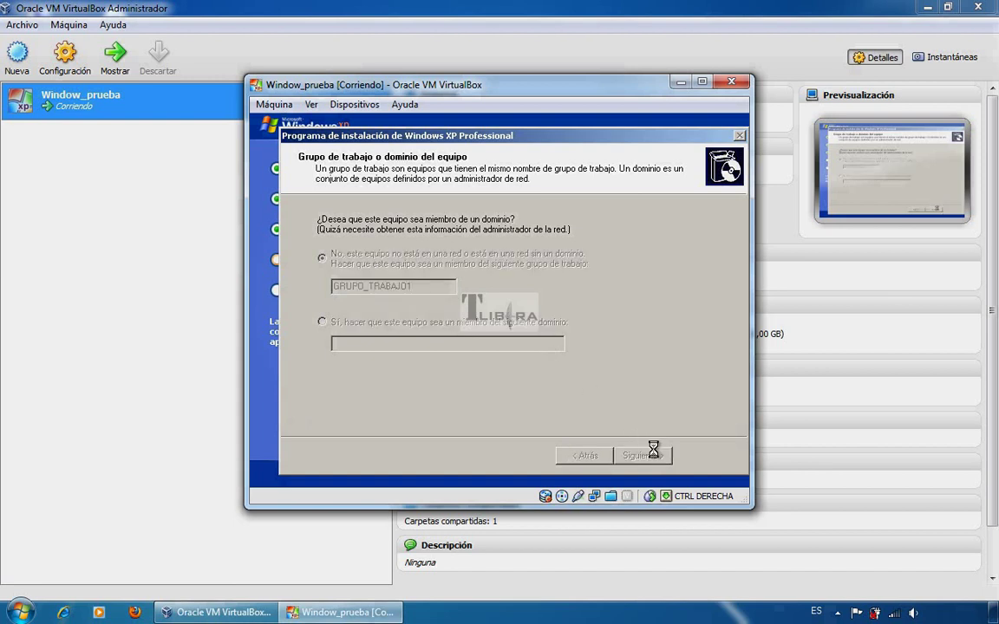
pyautogui.click(655, 455)
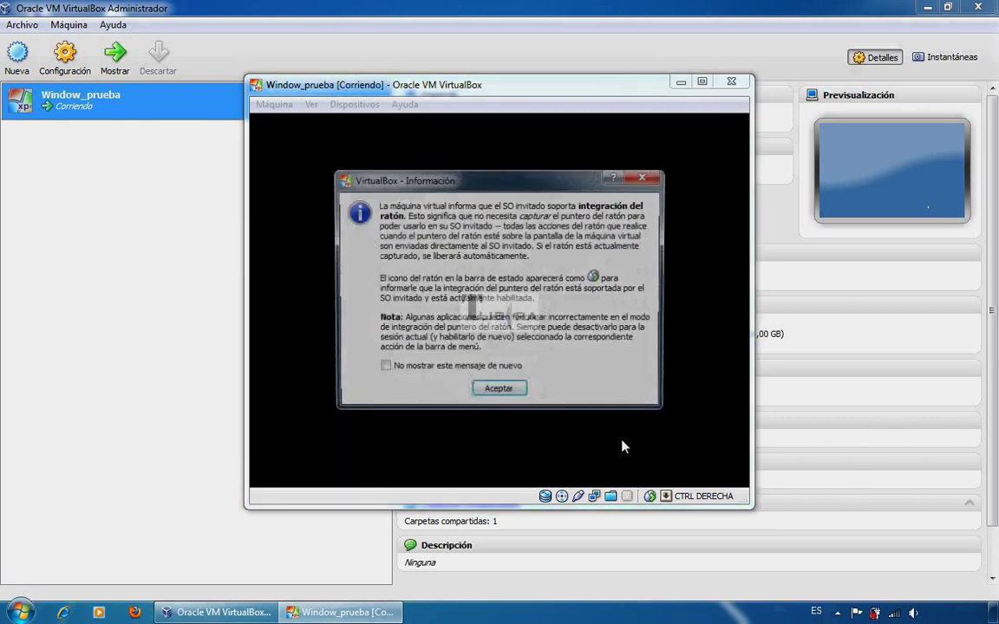
# Dismiss the mouse integration notice and accept the automatic screen resolution adjustment in Windows XP
pyautogui.click(499, 385)
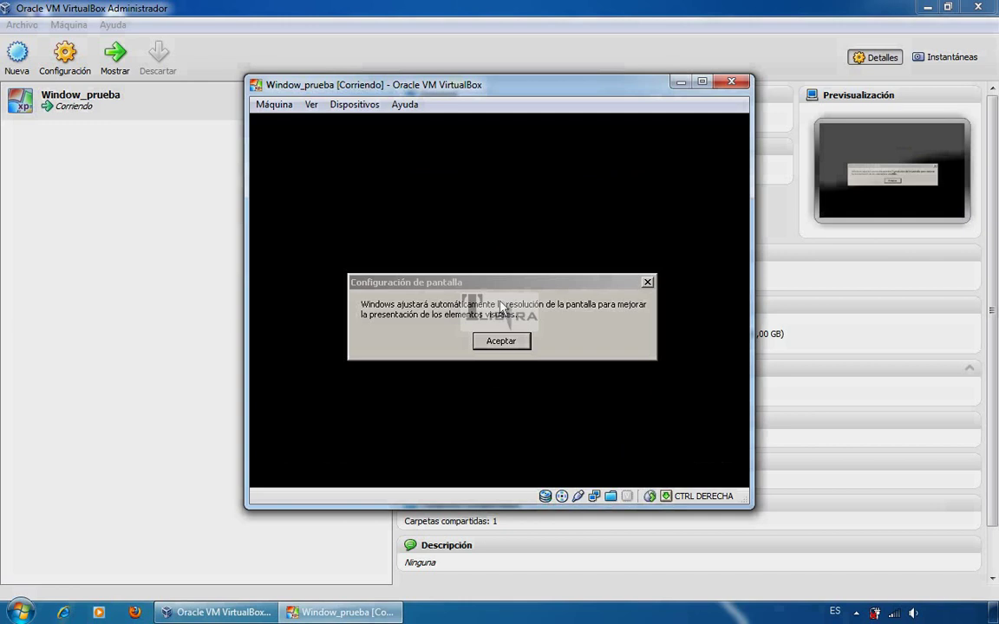
pyautogui.click(501, 343)
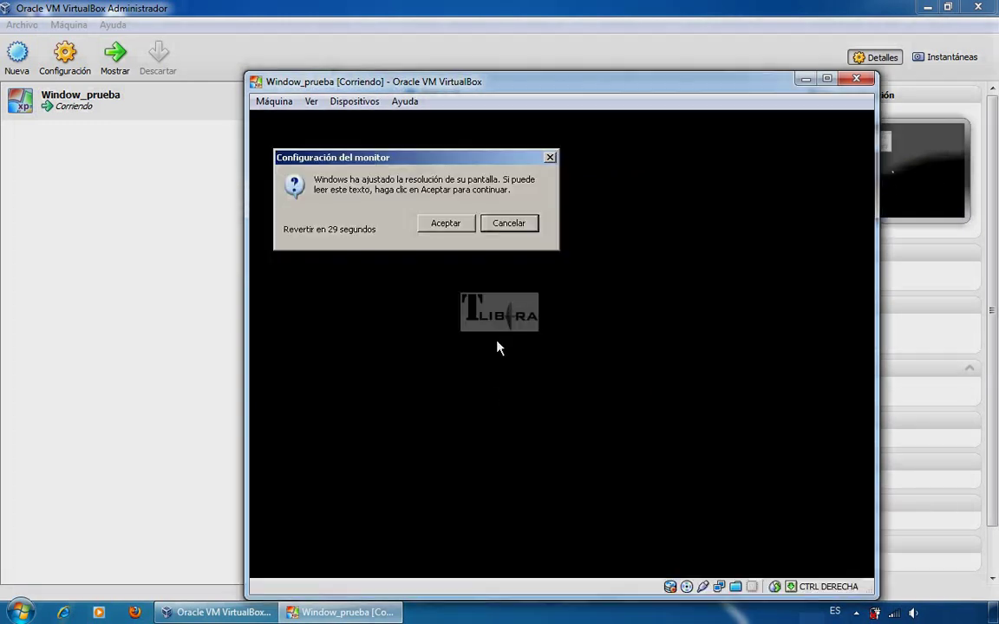
pyautogui.click(445, 226)
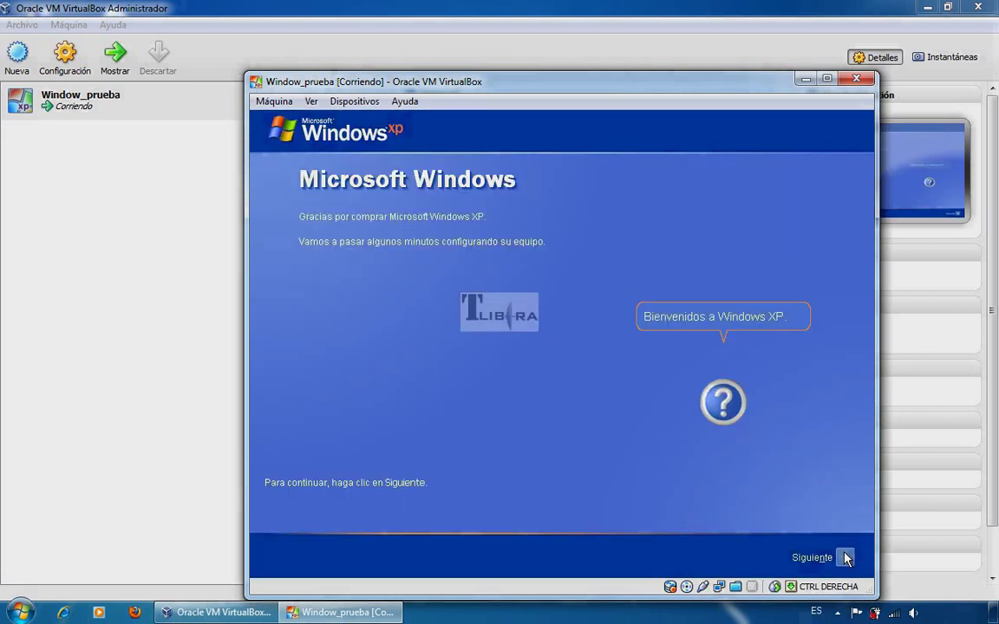
# Complete the initial Windows XP setup pages with automatic updates declined, a local network Internet connection and Microsoft registration postponed
pyautogui.click(847, 557)
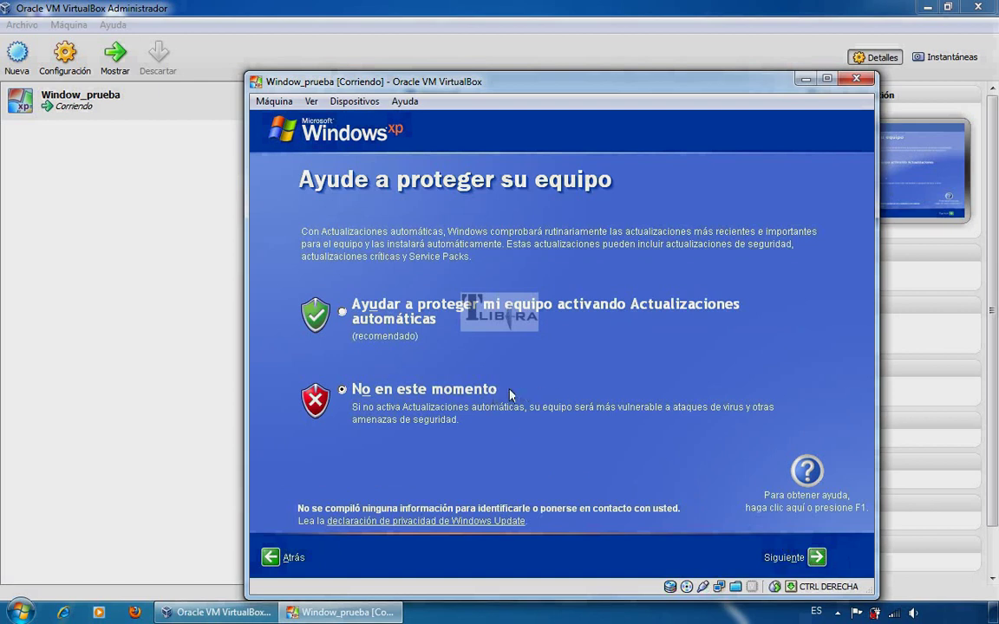
pyautogui.click(815, 559)
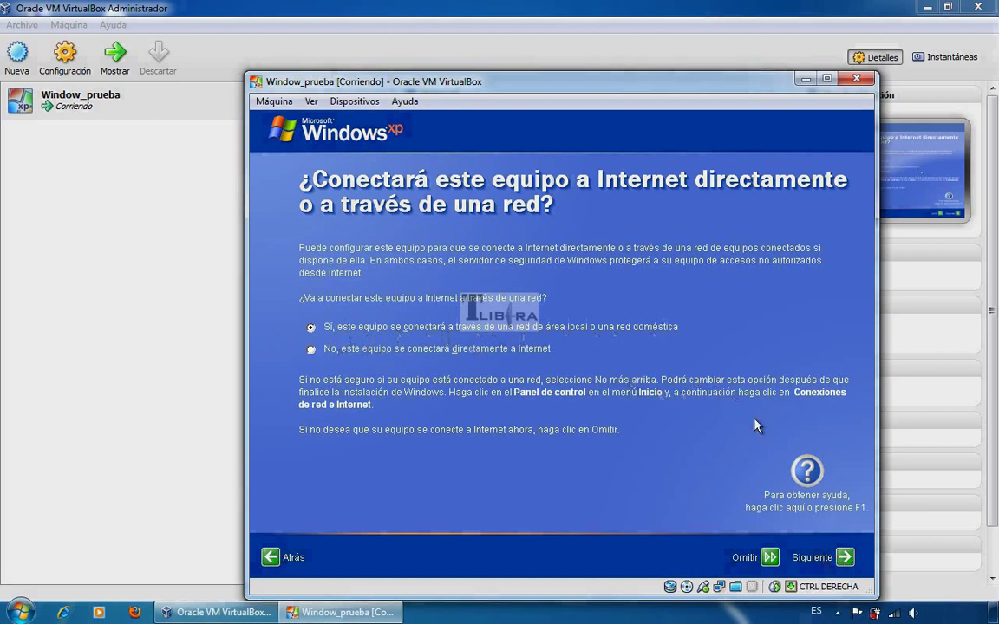
pyautogui.click(843, 558)
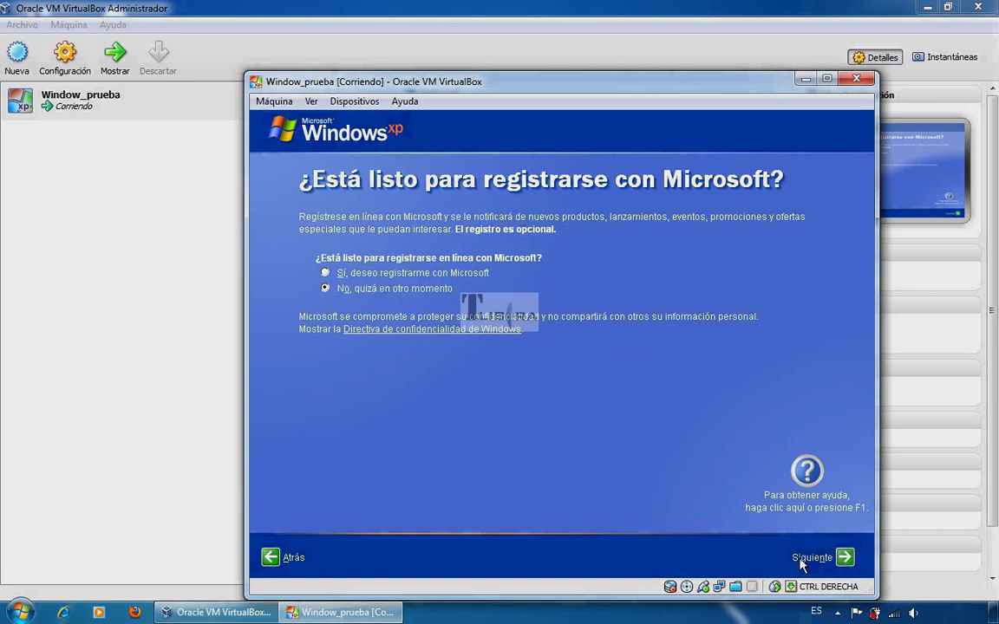
pyautogui.click(845, 558)
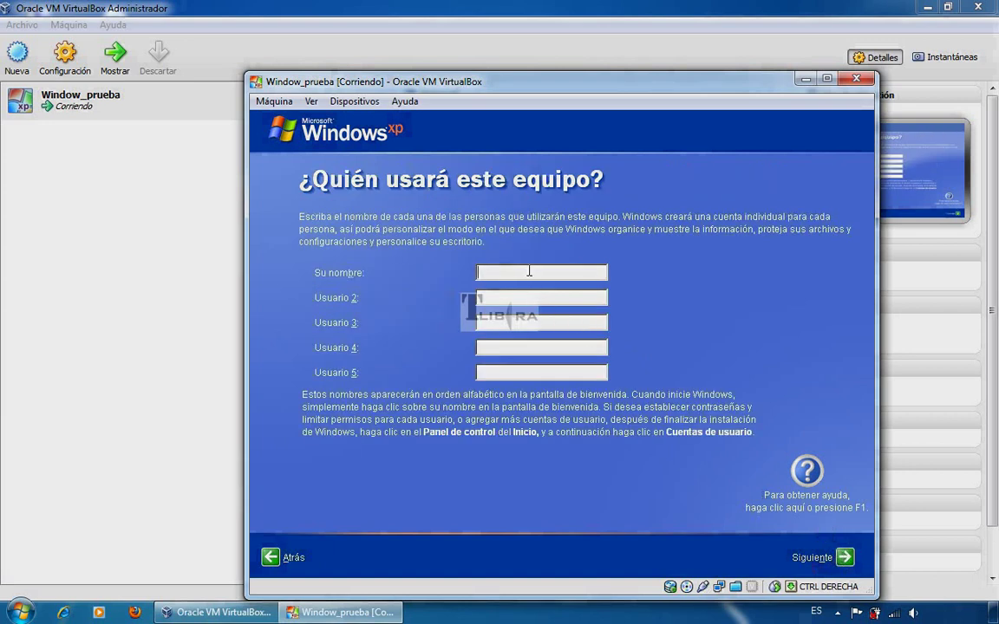
# Create two user accounts, the owner's first name and user1, finish the setup, and log in with the owner's account
pyautogui.write('Rafael')
pyautogui.press('Tab')
pyautogui.write('User1')
pyautogui.click(845, 560)
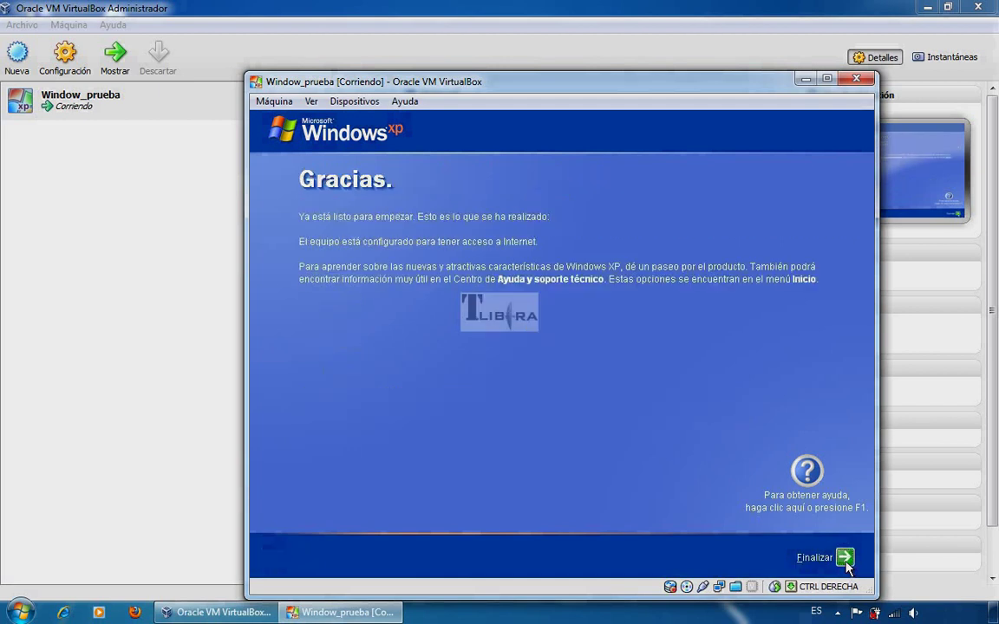
pyautogui.click(845, 559)
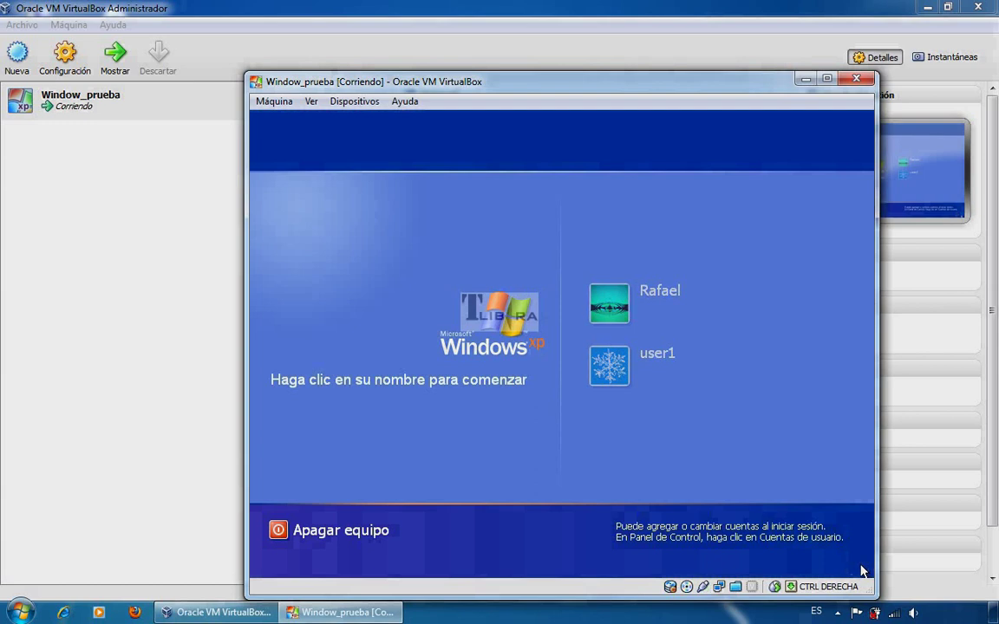
pyautogui.click(621, 314)
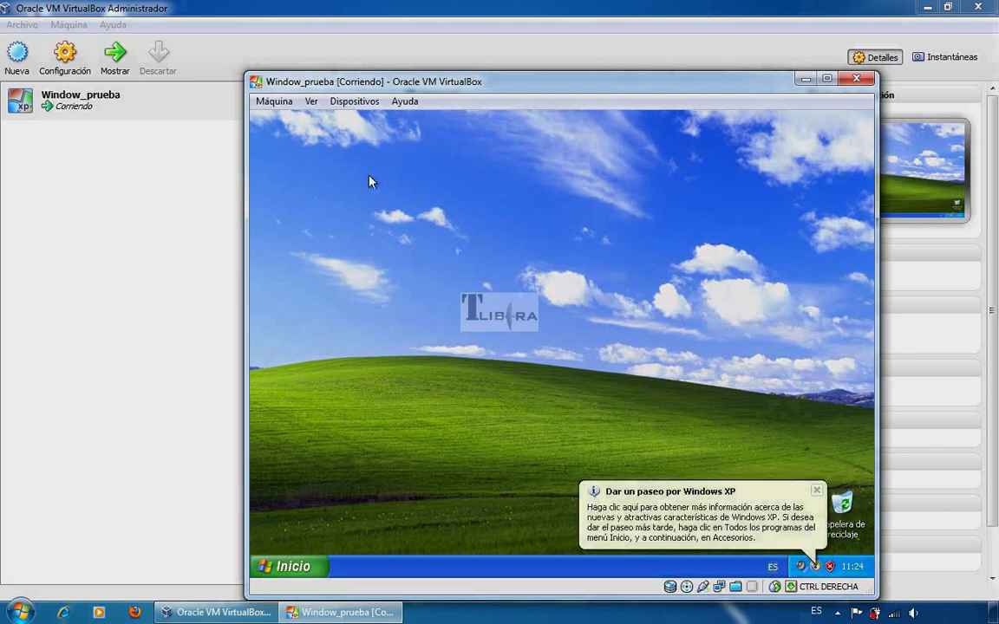
# Mount the Guest Additions image in the virtual machine, launch the VBoxWindowsAdditions installer, and dismiss the Windows XP tour notice
pyautogui.click(357, 104)
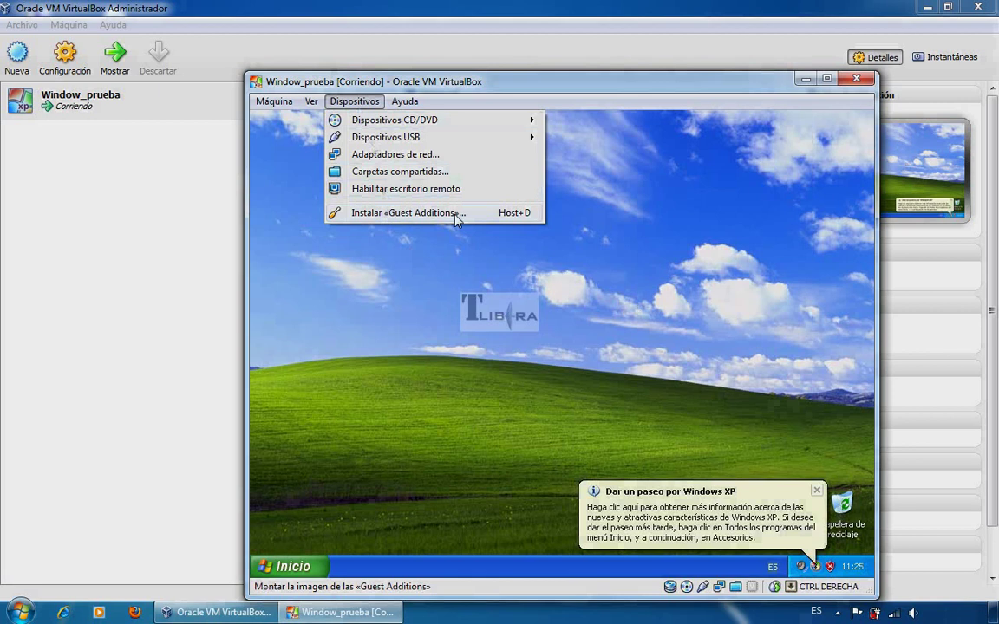
pyautogui.click(433, 217)
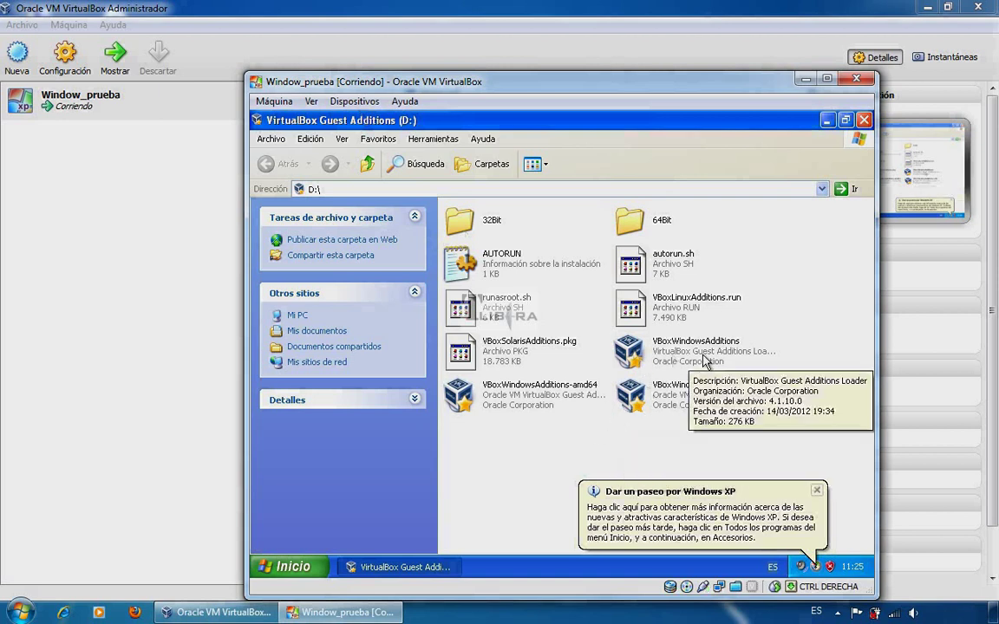
pyautogui.click(704, 362)
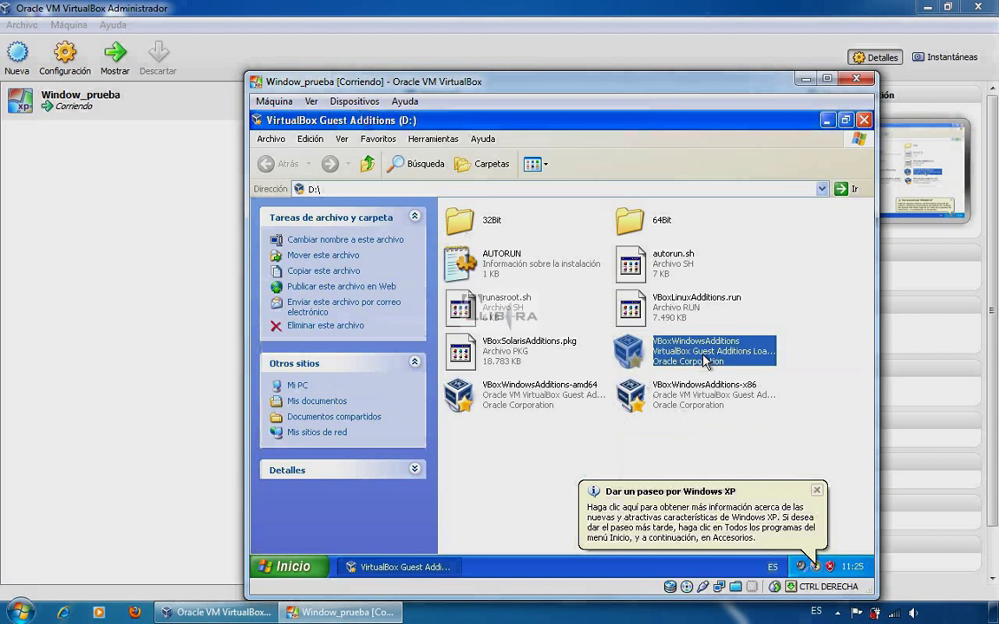
pyautogui.doubleClick(704, 356)
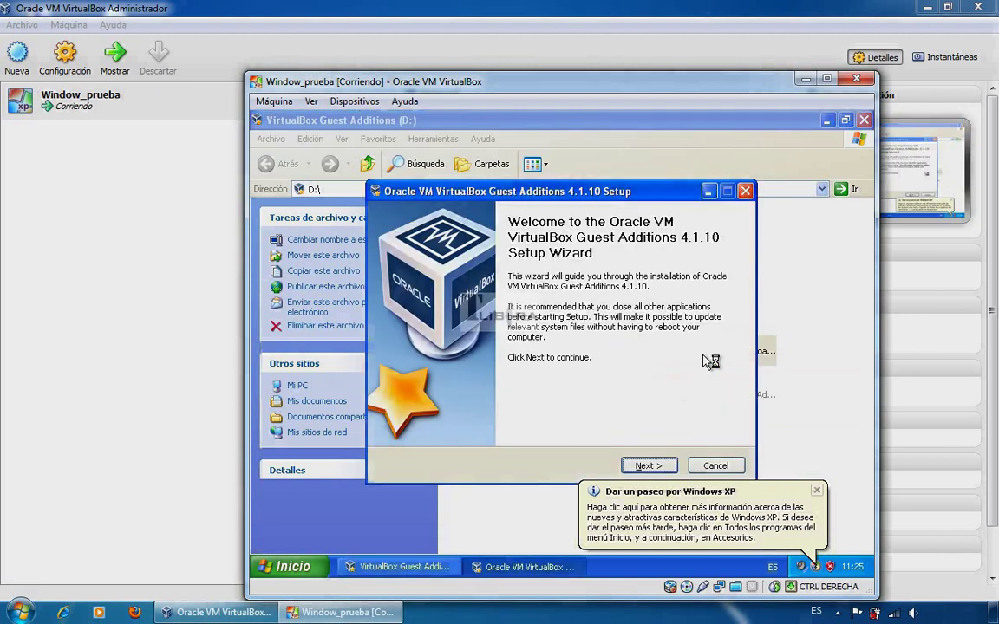
pyautogui.click(817, 491)
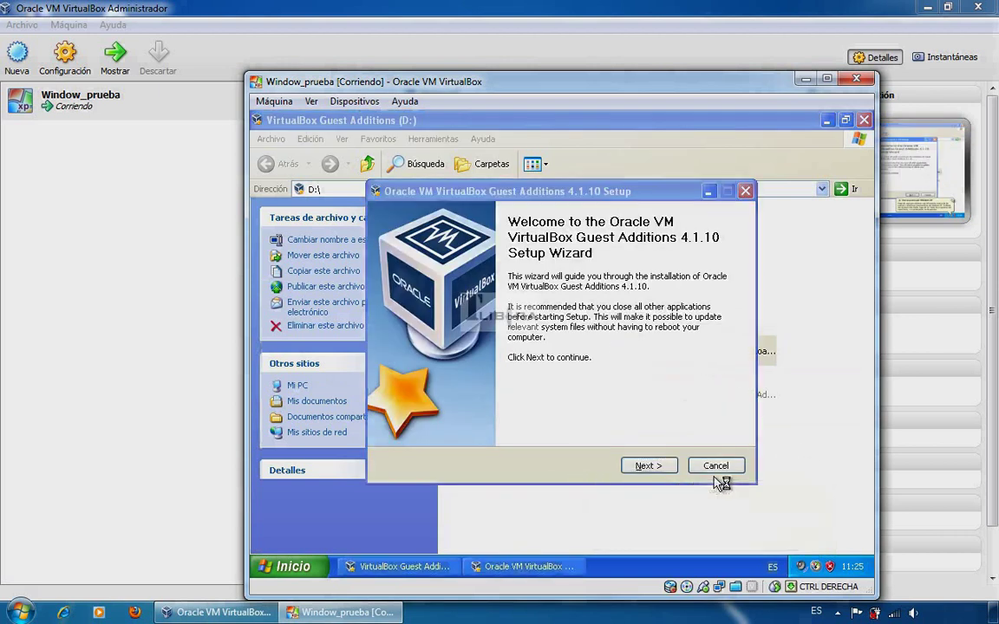
# Install Guest Additions 4.1.10 with the default folder and components, reboot Windows XP immediately, and dismiss the mouse integration notice
pyautogui.click(646, 466)
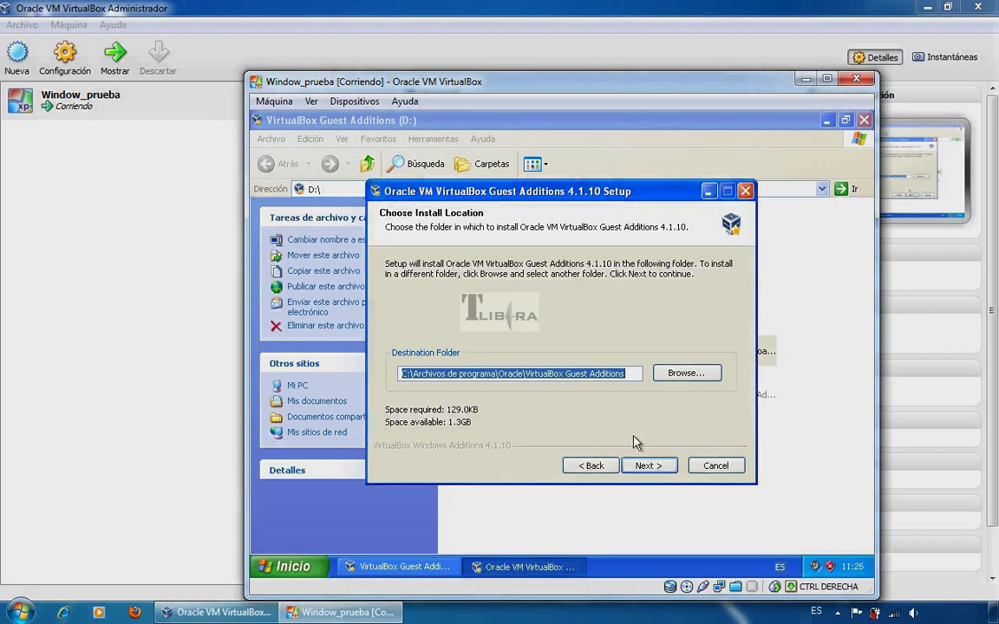
pyautogui.click(649, 469)
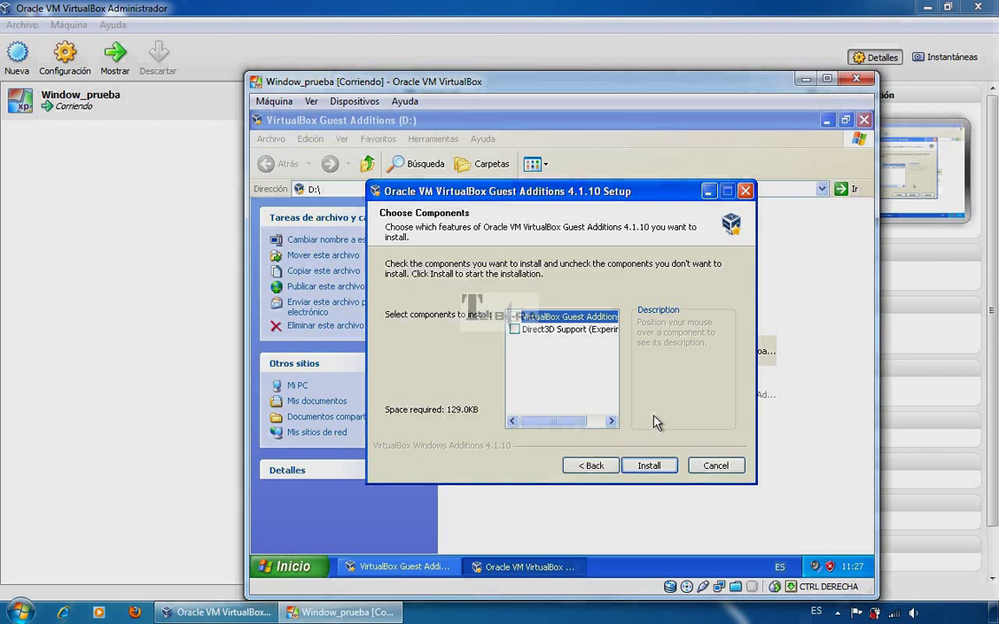
pyautogui.click(650, 467)
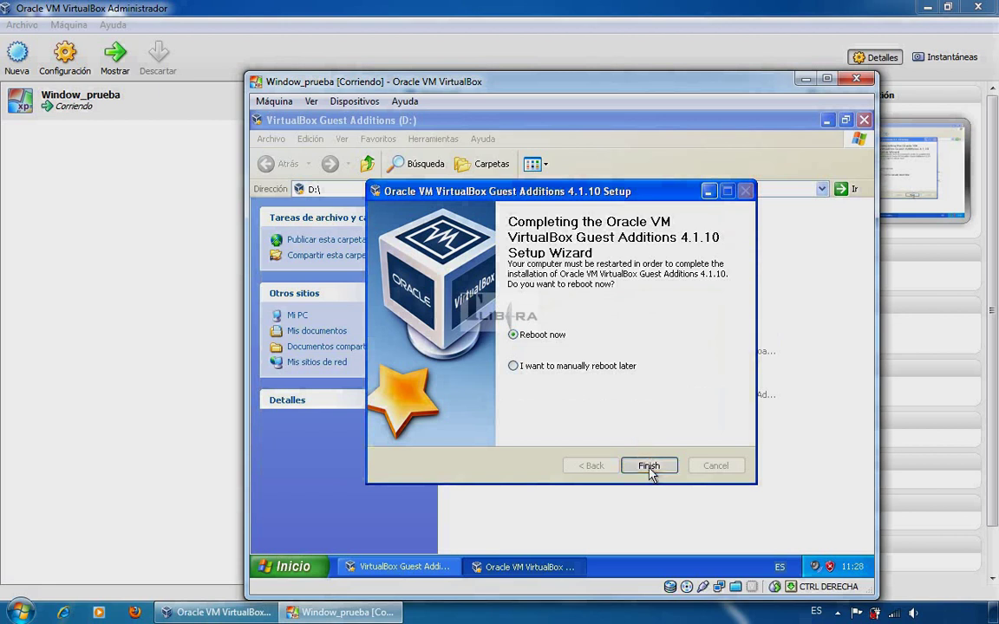
pyautogui.click(650, 468)
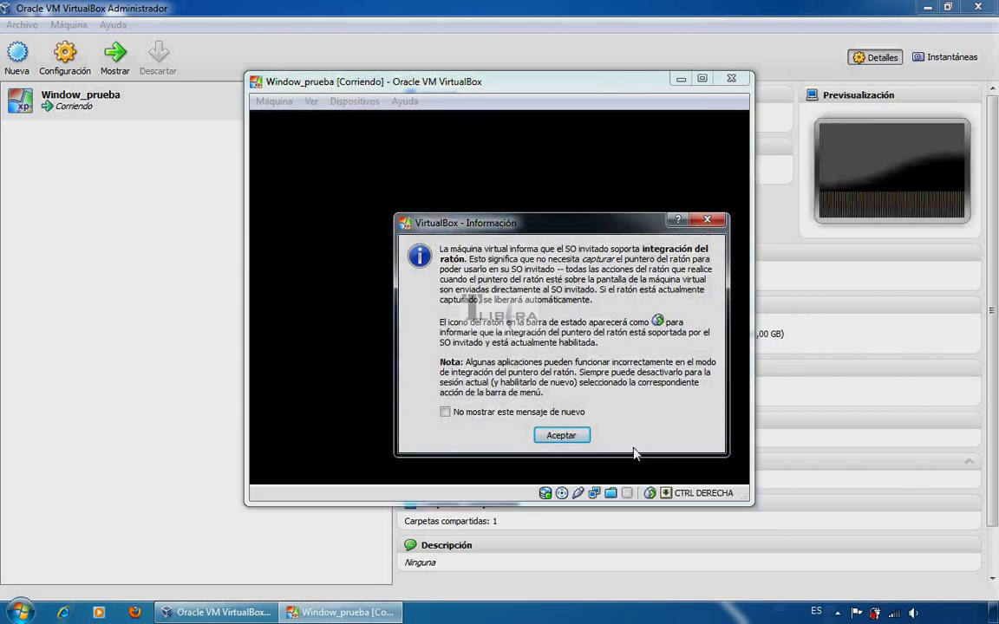
pyautogui.click(565, 435)
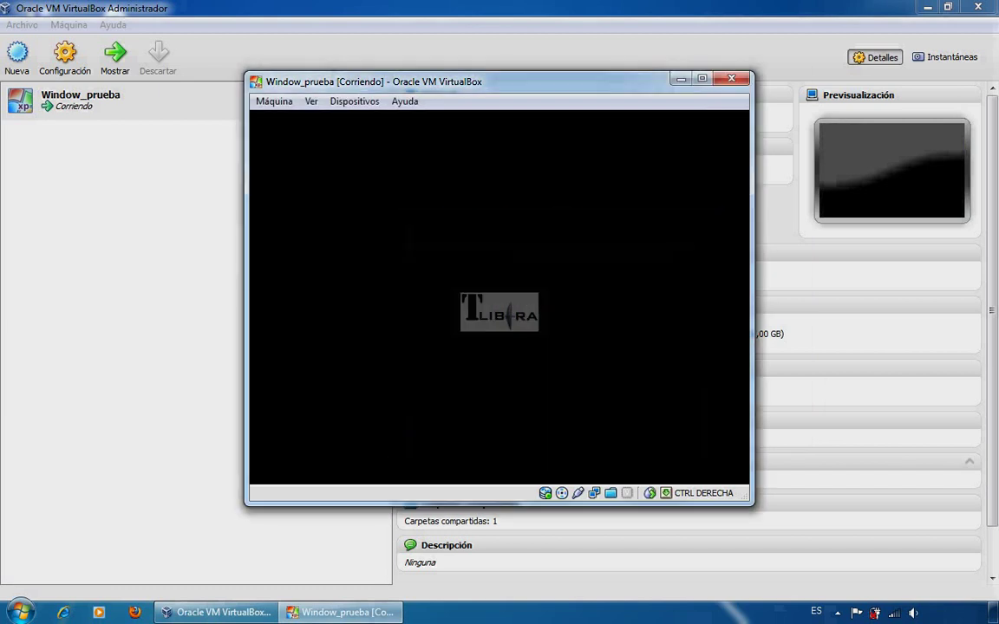